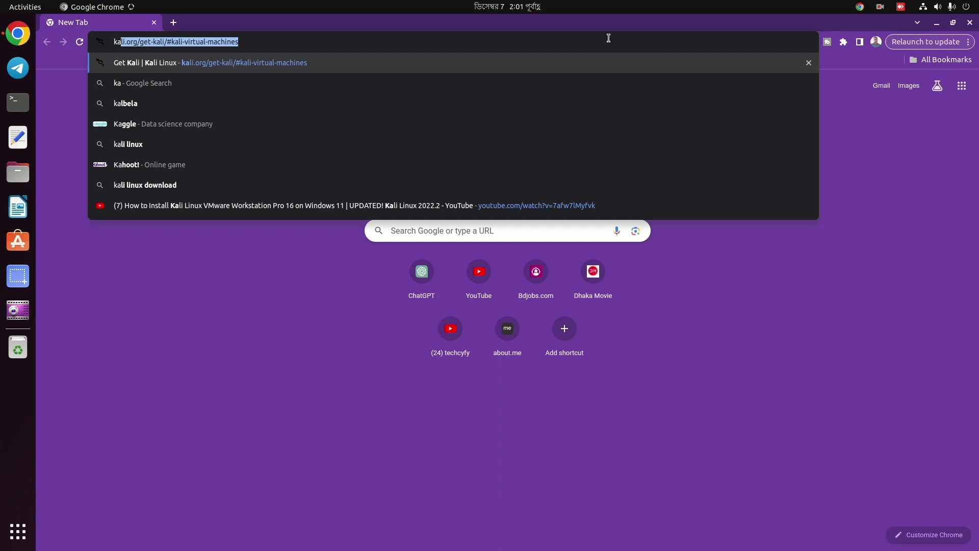
Go to kali.org/get-kali/#kali-virtual-machines and scroll down to the 64-bit VirtualBox image.
key("Return")
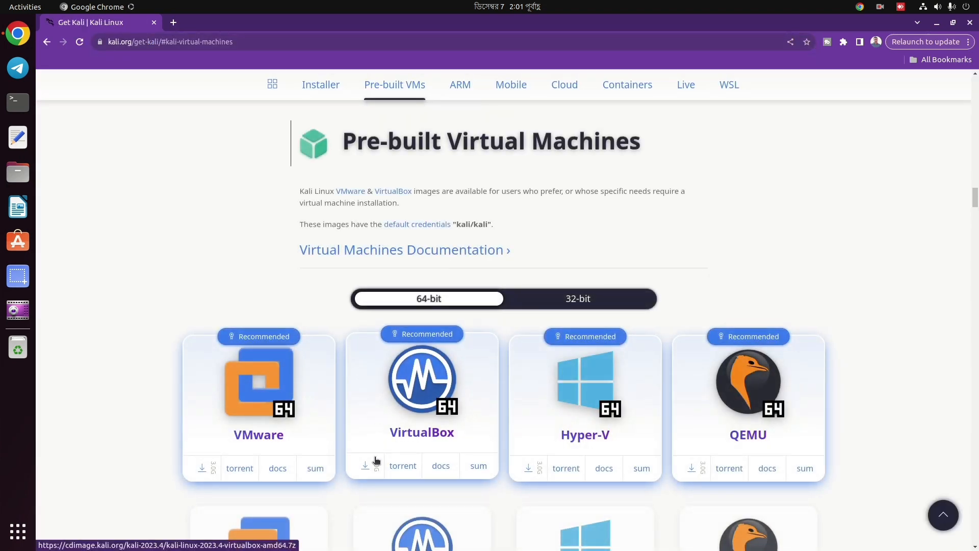
scroll(375, 441, "down", 3)
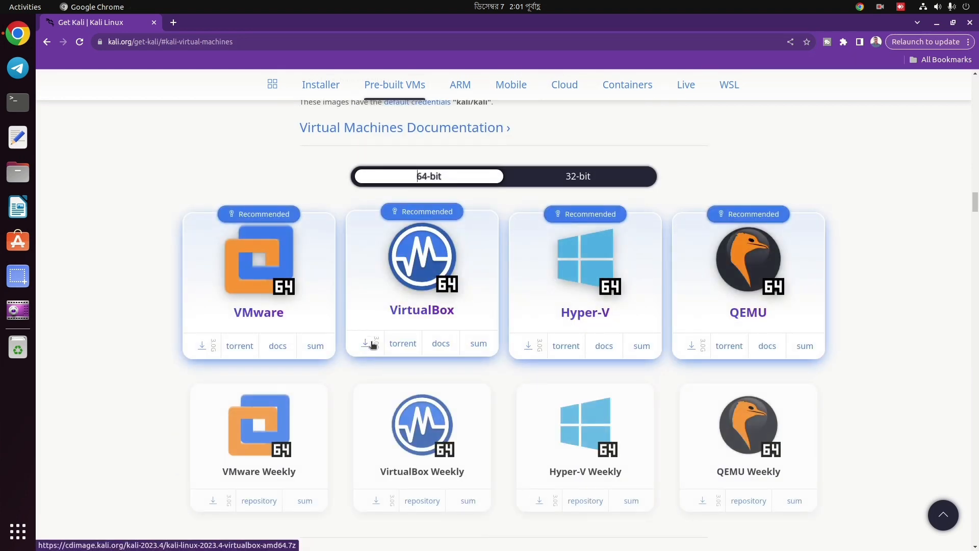
Extract the Kali 2023.3 VirtualBox .7z archive in Downloads, open its folder, then show all applications.
left_click(10, 172)
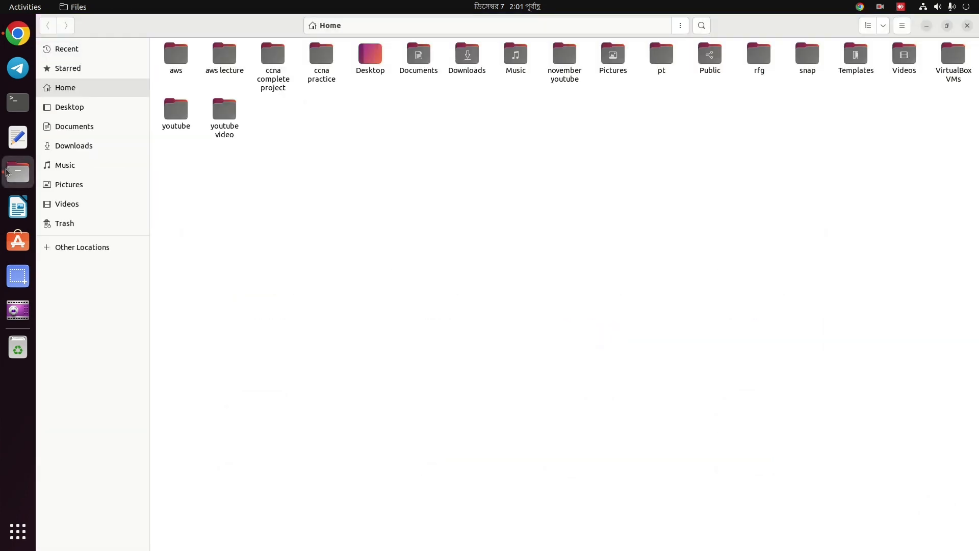
left_click(71, 148)
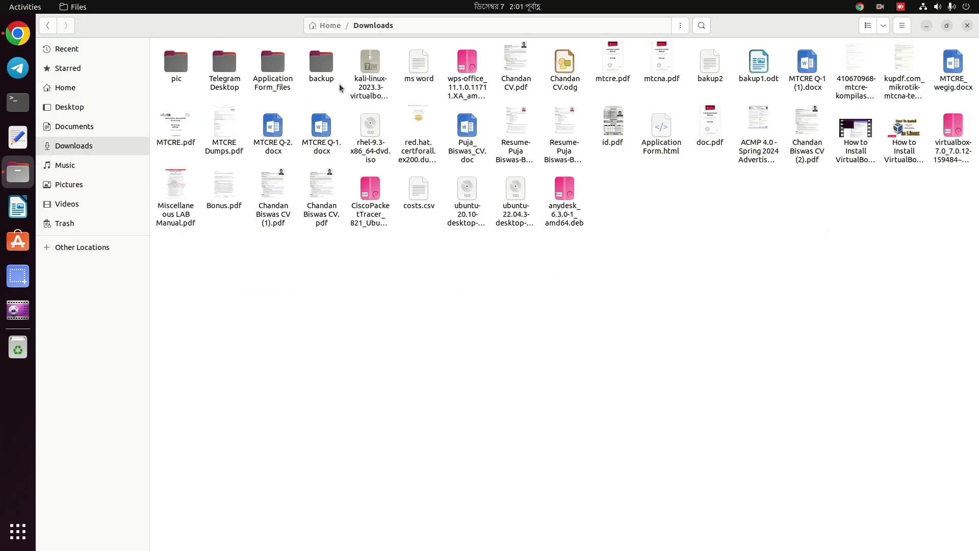
left_click(371, 59)
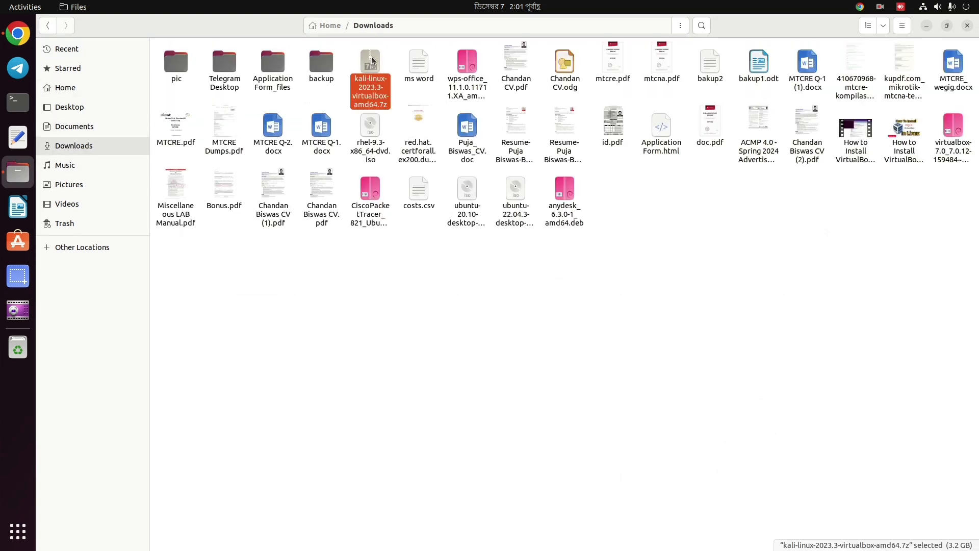
right_click(373, 59)
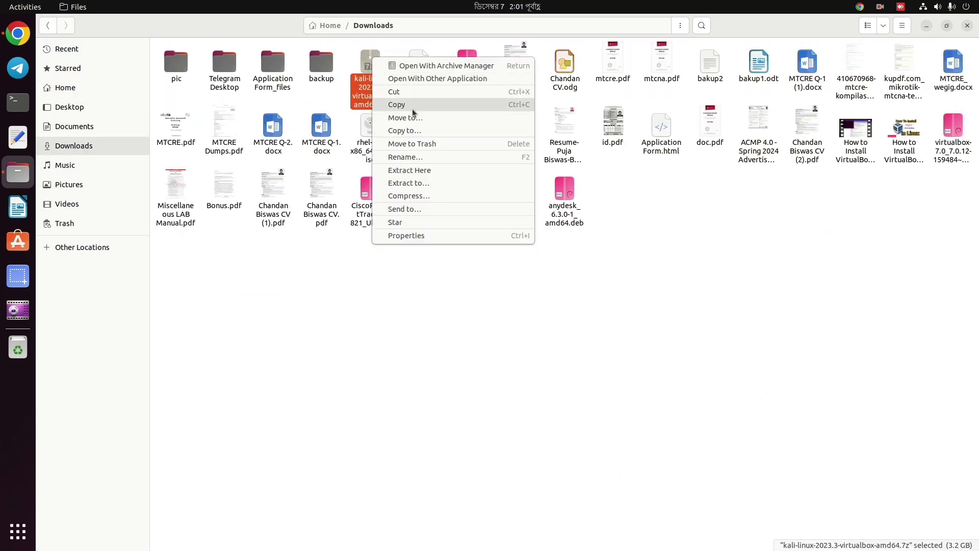
left_click(429, 171)
double_click(172, 71)
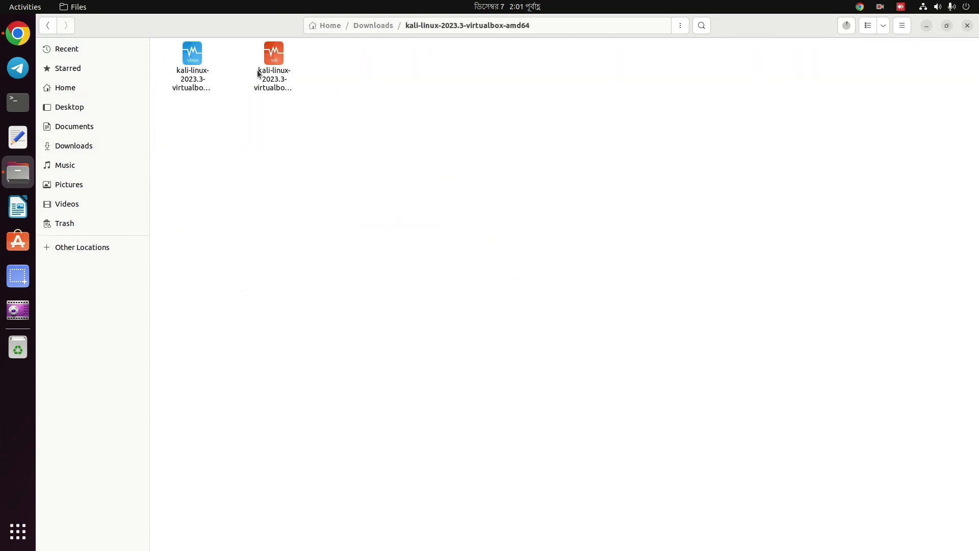
left_click(11, 537)
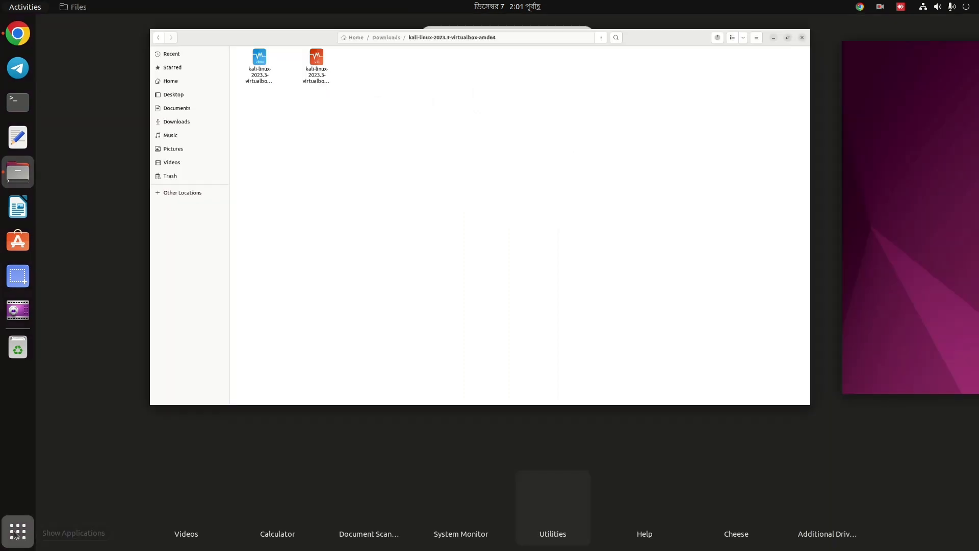
scroll(515, 412, "down", 1)
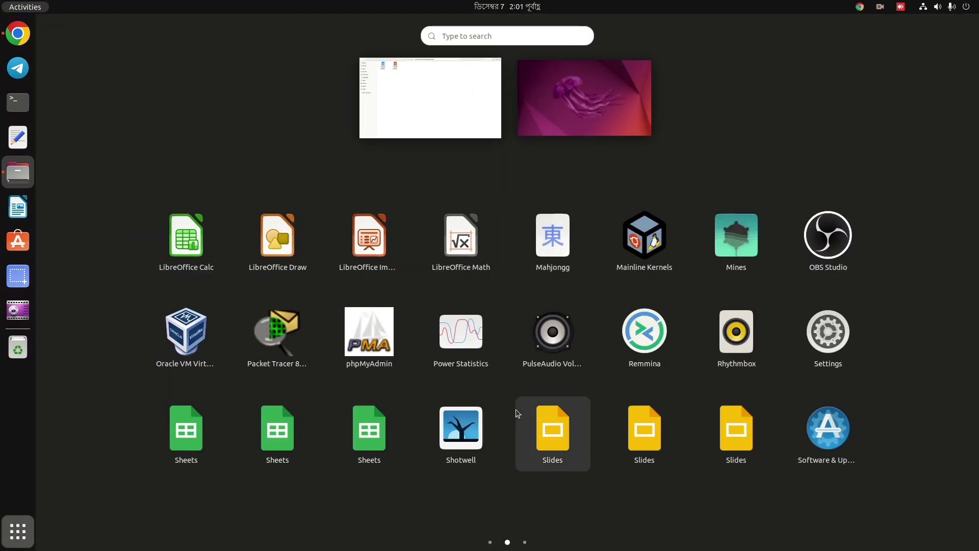
In VirtualBox, start a new virtual machine named Kali with type Linux.
left_click(178, 332)
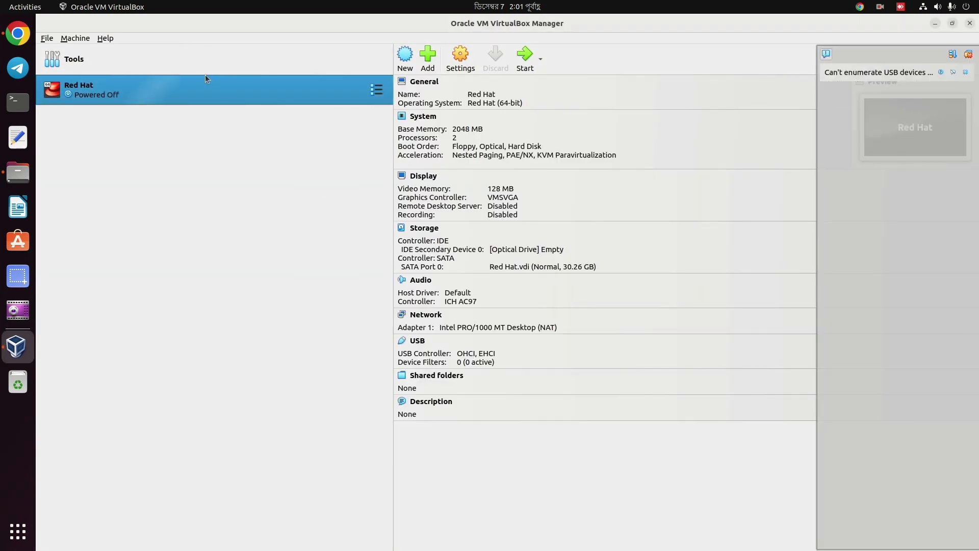
left_click(185, 63)
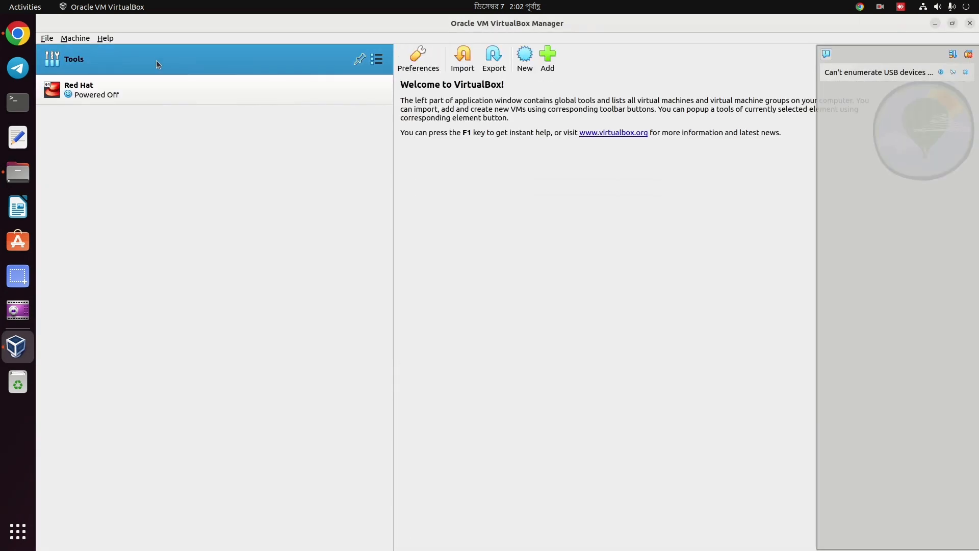
left_click(524, 57)
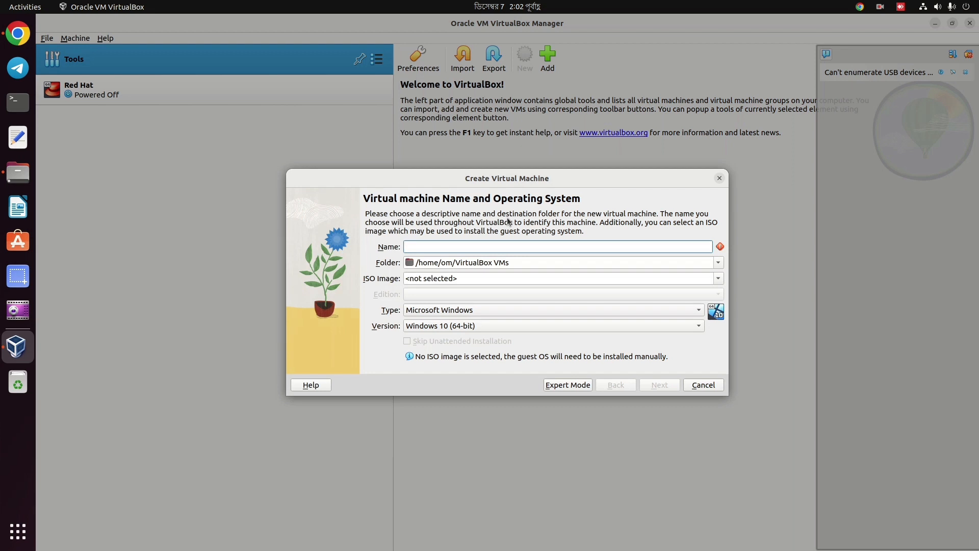
type("Kali")
left_click(479, 312)
left_click(476, 320)
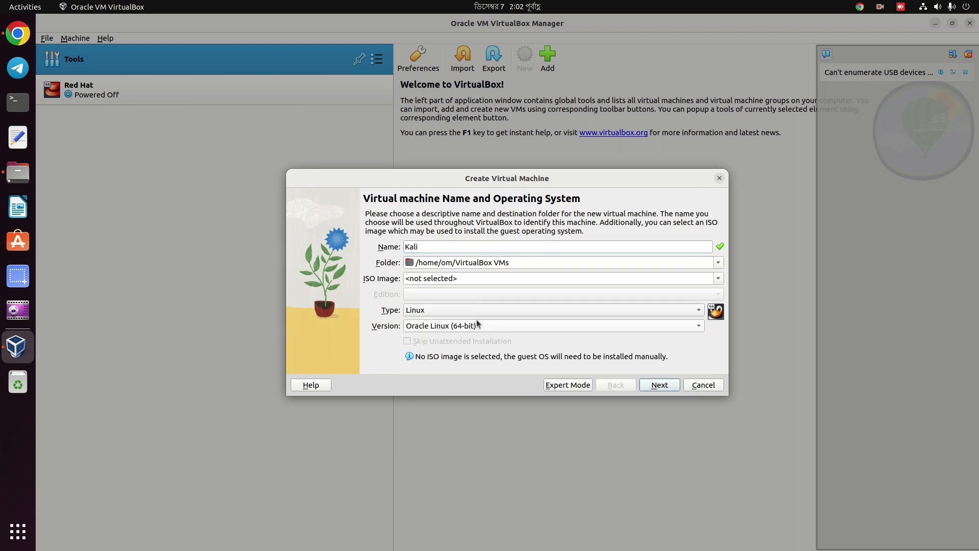
Give the machine 2 processors, keep the new 20 GB disk, and reach the summary.
left_click(659, 386)
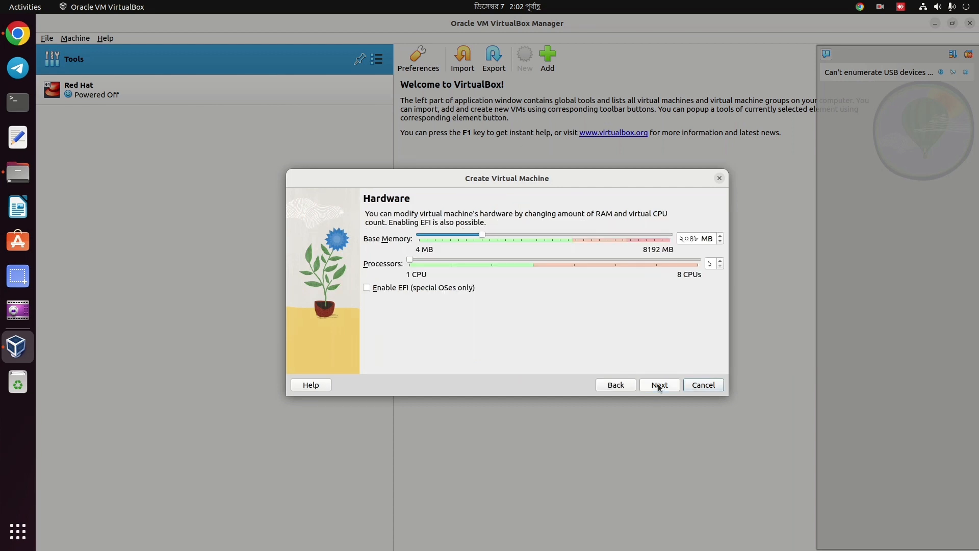
left_click(453, 259)
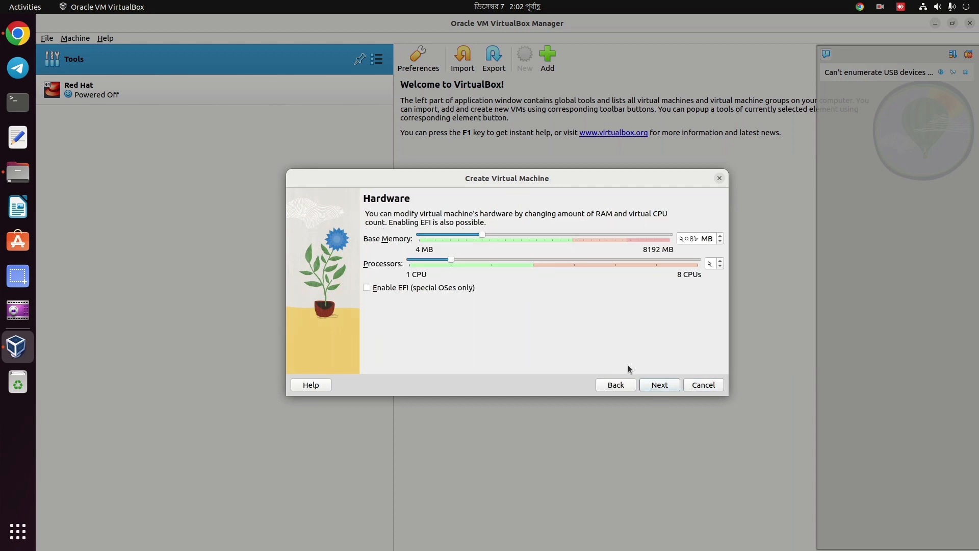
left_click(660, 385)
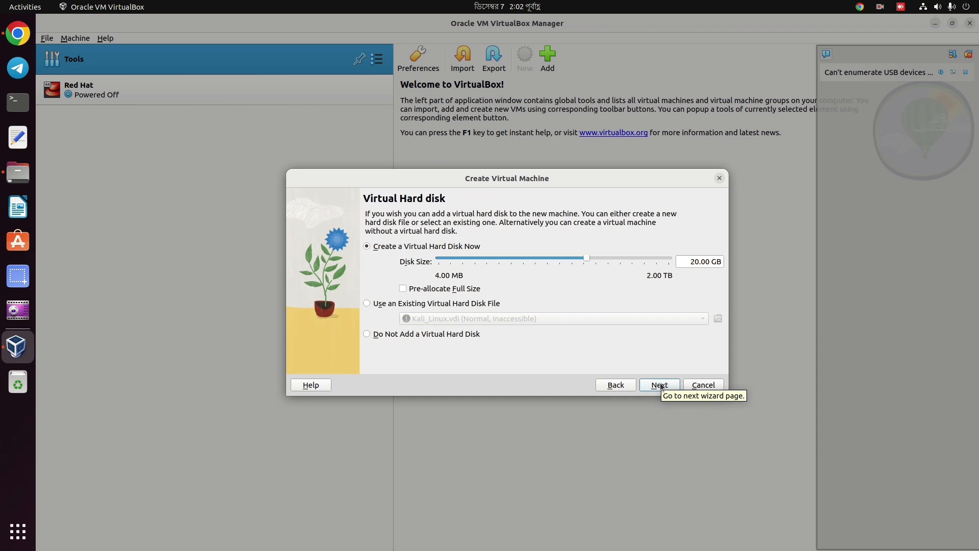
left_click(660, 385)
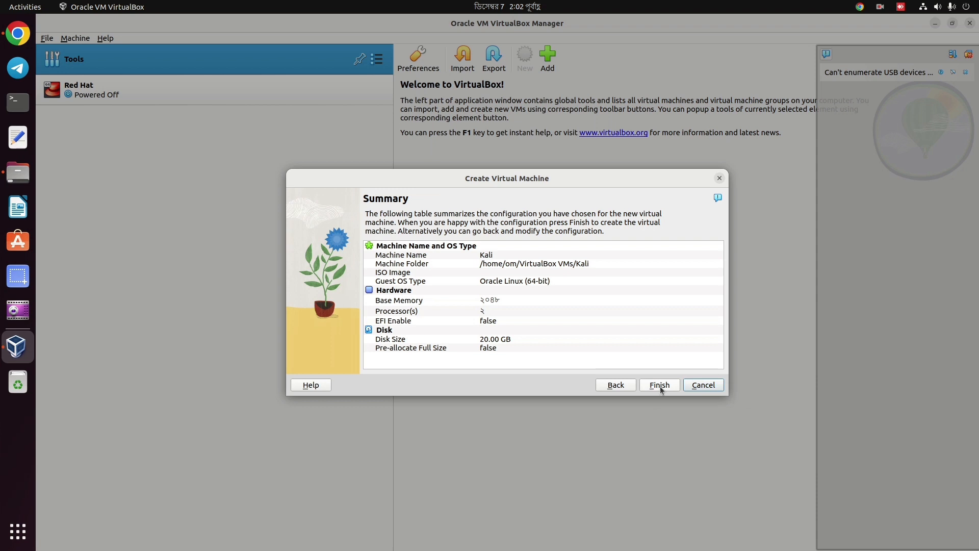
left_click(660, 386)
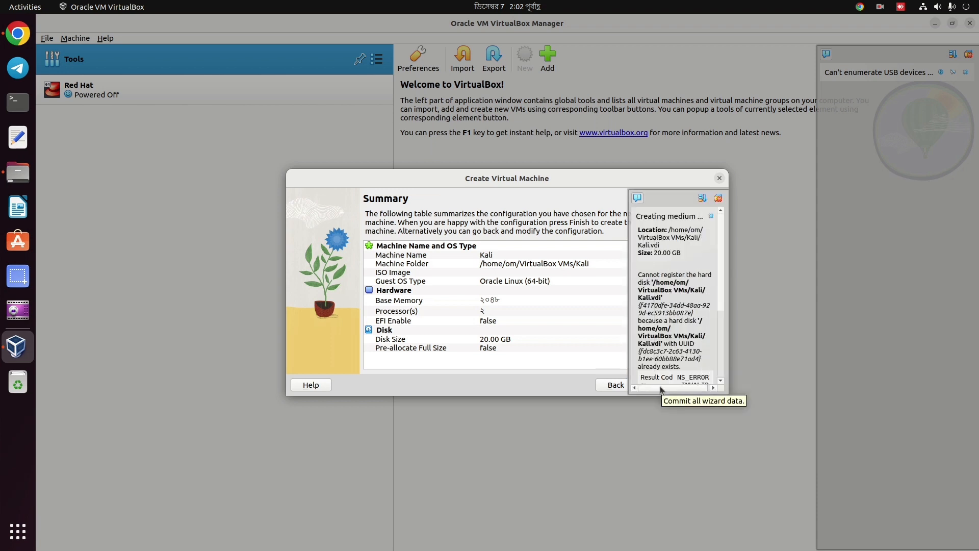
Switch the new VM to the existing Kali.vdi disk file and create the Kali machine.
left_click(619, 382)
left_click(367, 304)
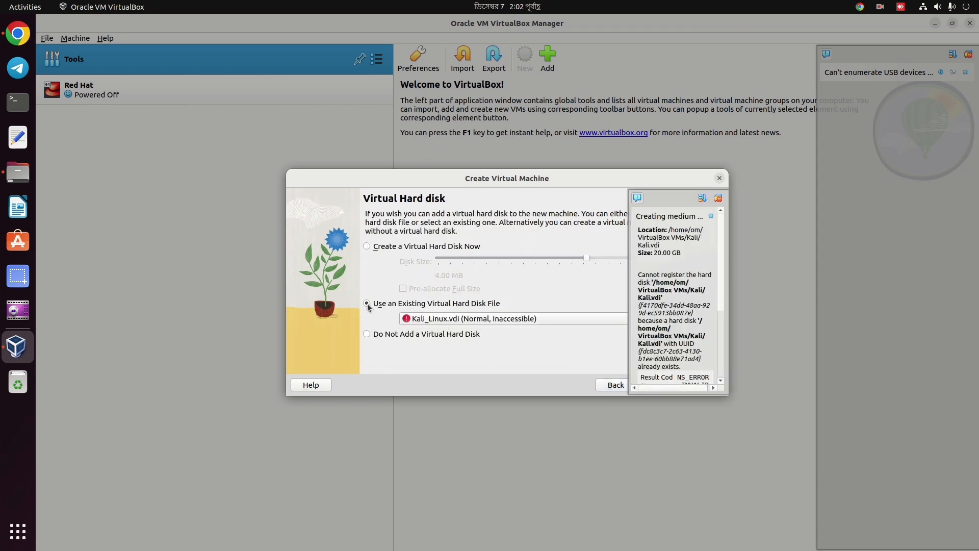
left_click(439, 320)
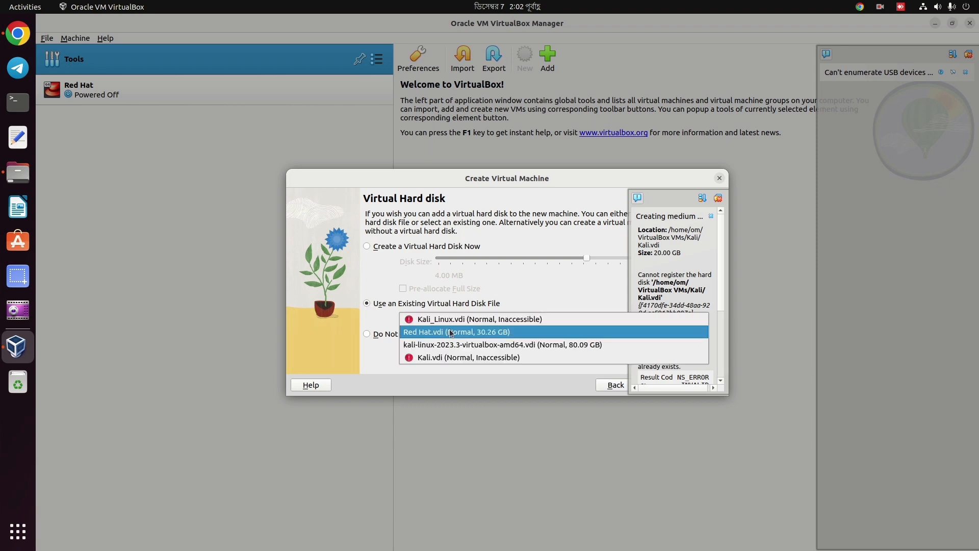
mouse_move(461, 323)
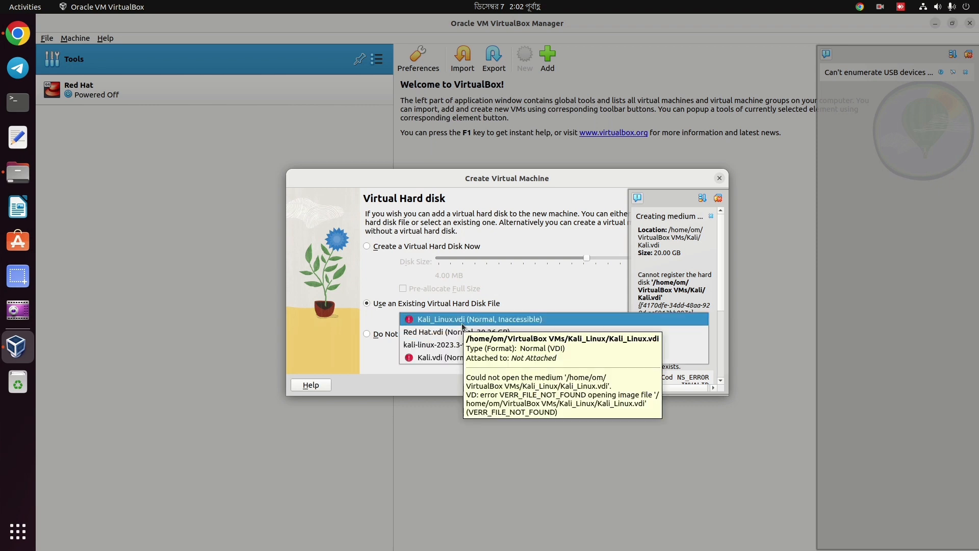
left_click(448, 358)
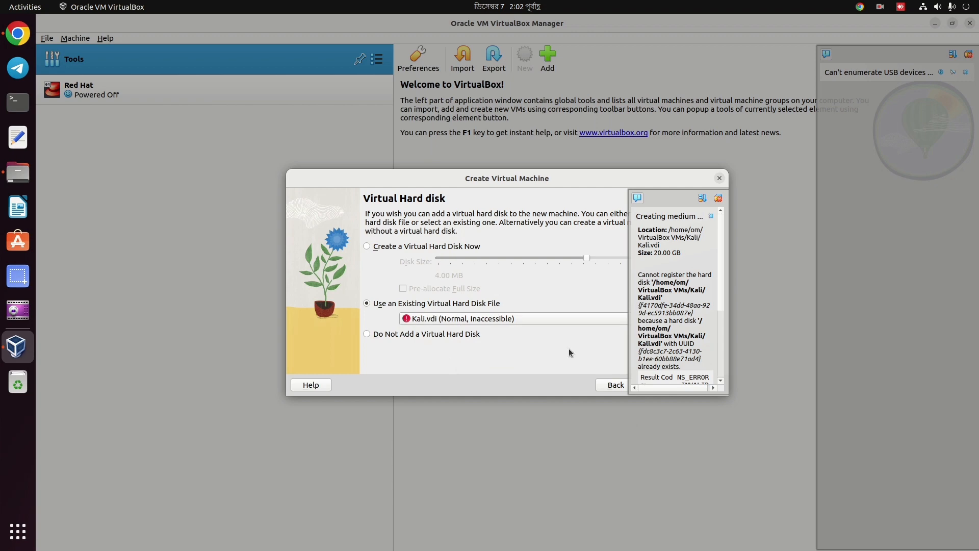
left_click(718, 198)
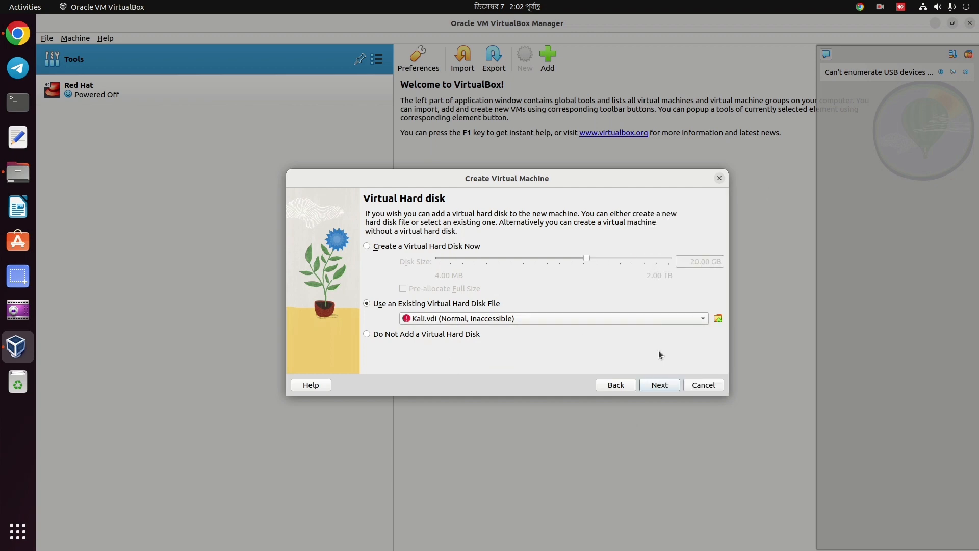
left_click(656, 386)
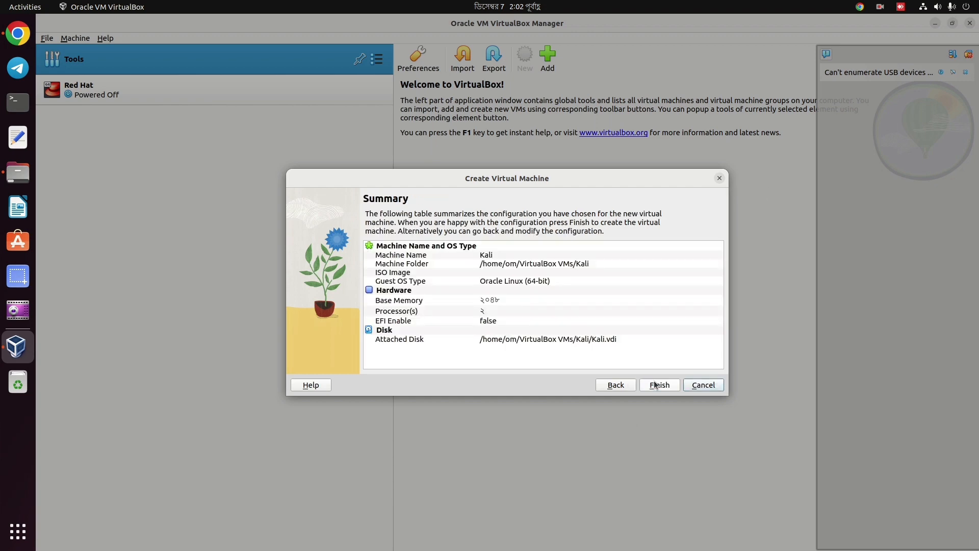
left_click(656, 385)
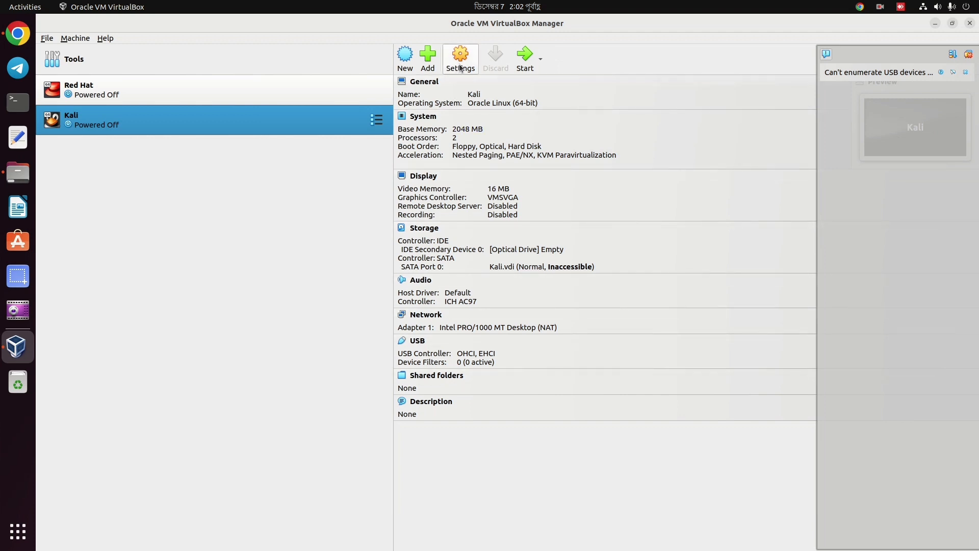
Replace Kali.vdi on the SATA controller with Downloads' kali-linux-2023.3-virtualbox-amd64.vdi and save.
left_click(461, 62)
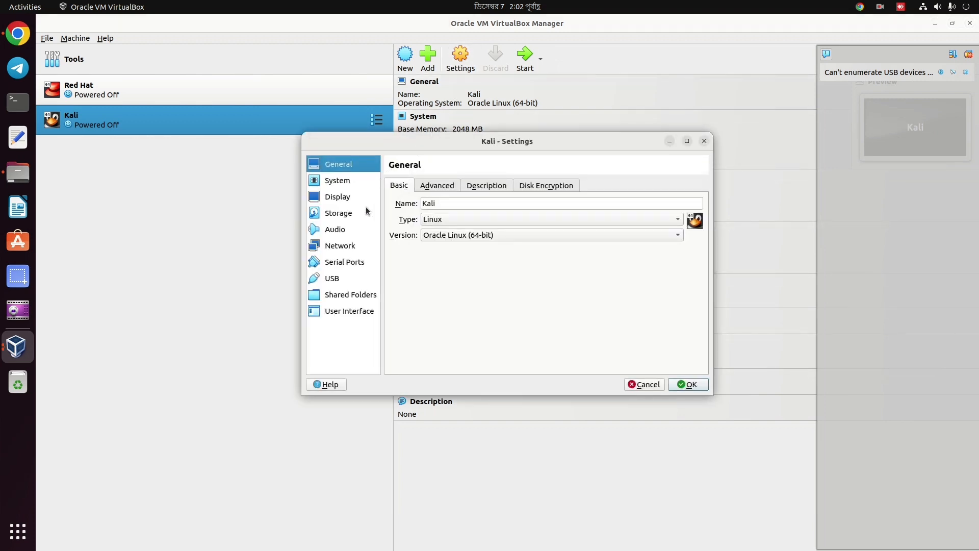
left_click(358, 214)
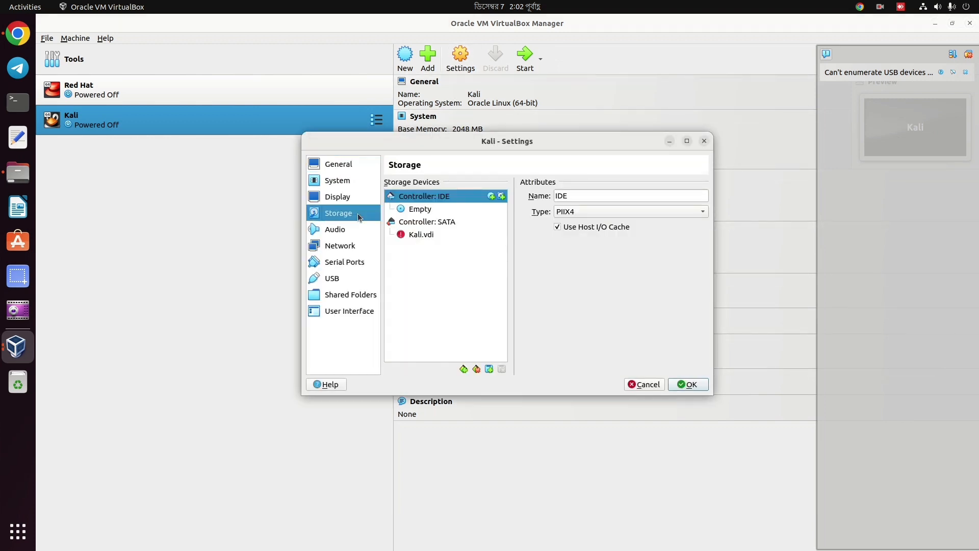
left_click(438, 235)
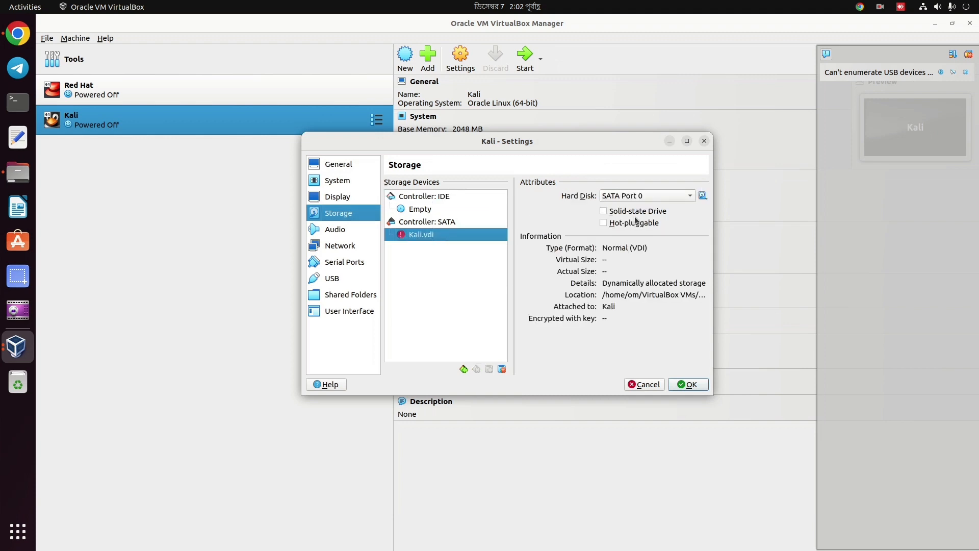
left_click(703, 196)
left_click(720, 221)
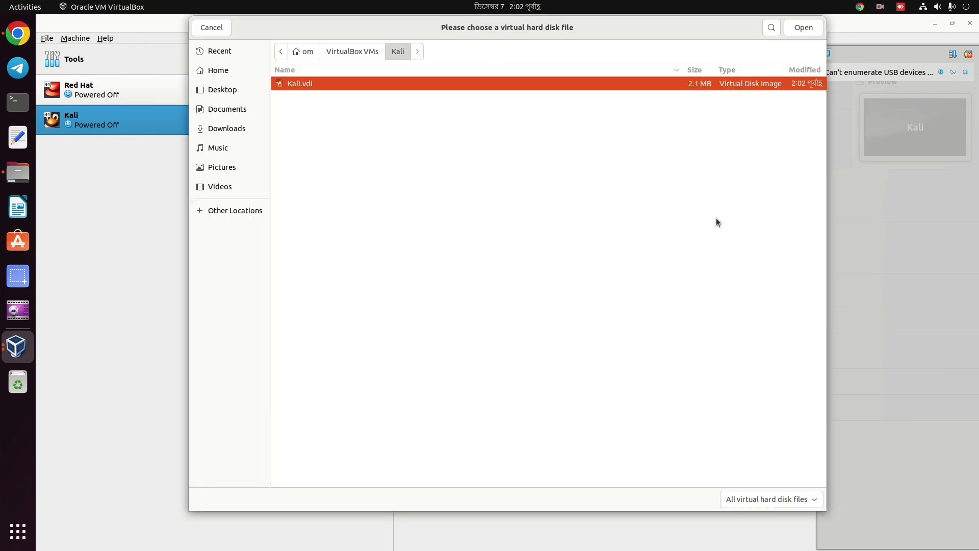
left_click(228, 129)
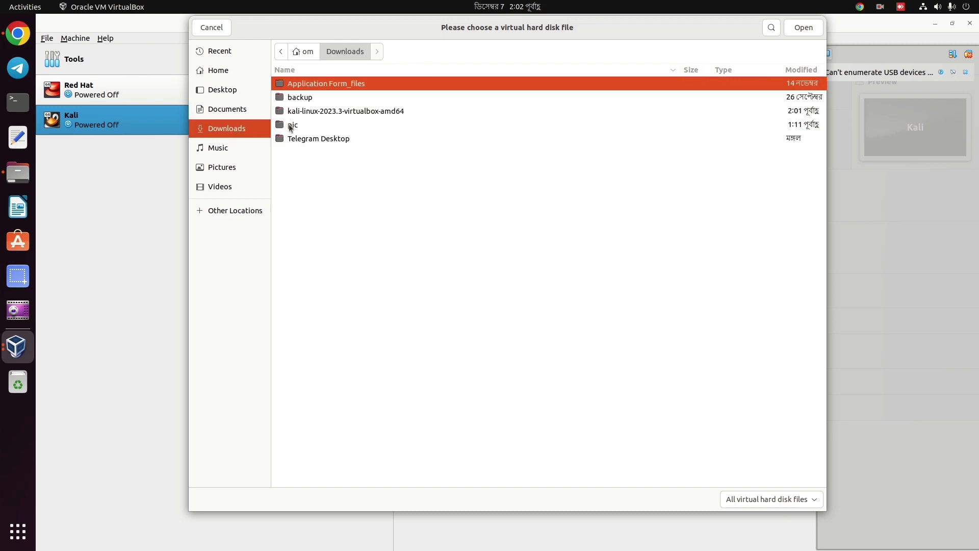
double_click(318, 116)
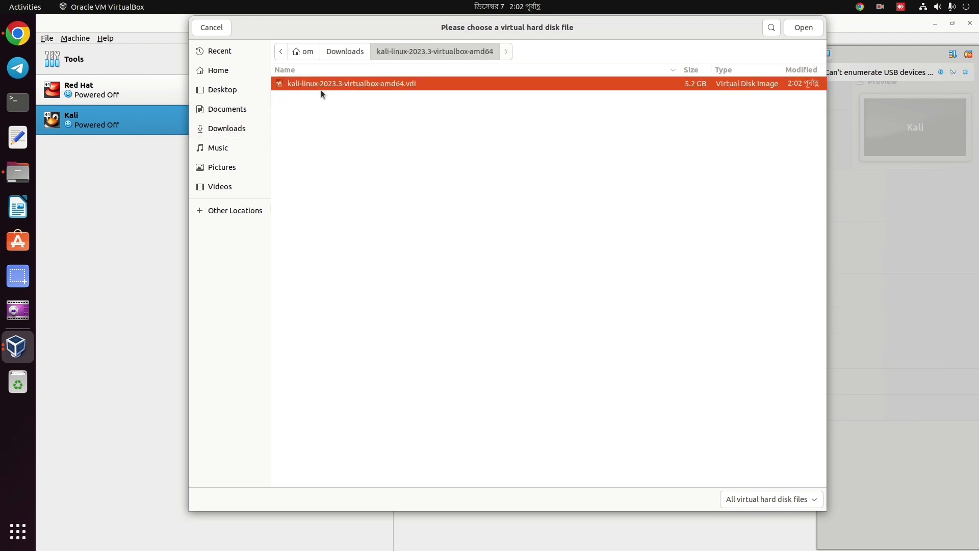
double_click(323, 84)
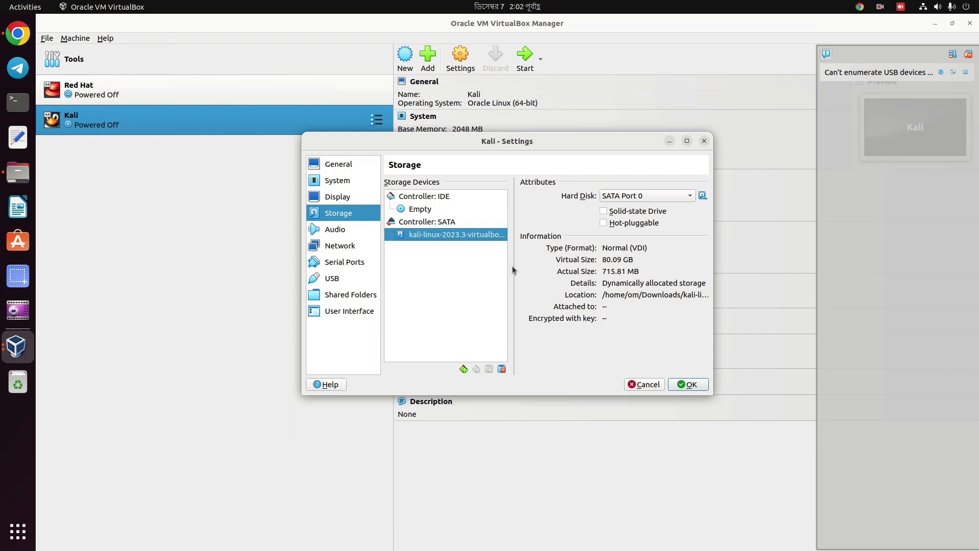
left_click(688, 385)
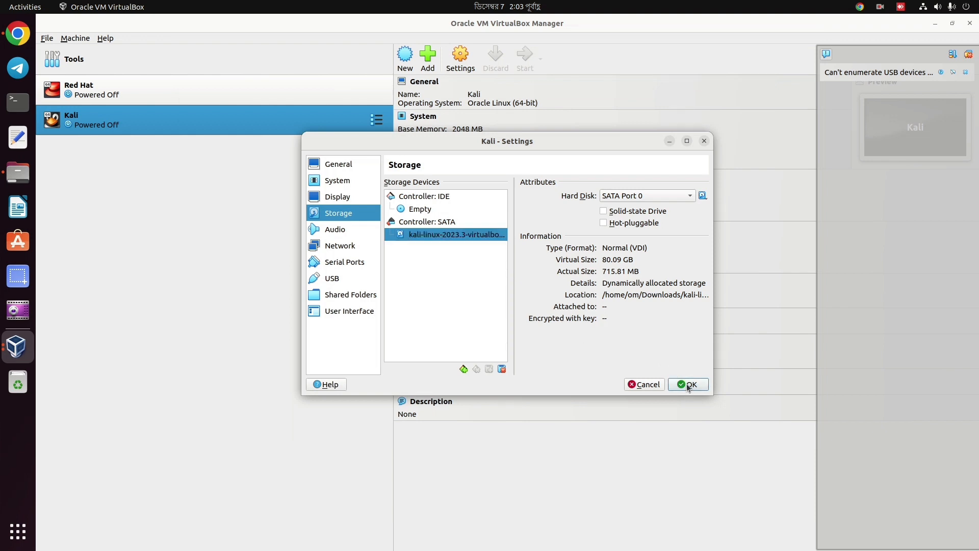
Raise the Kali VM's video memory to 126 MB in Display settings and save.
left_click(455, 61)
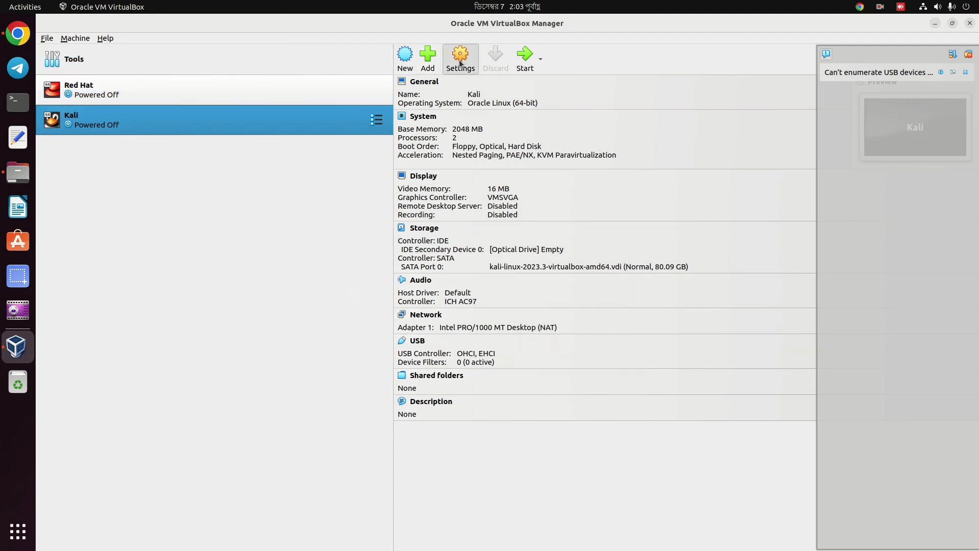
left_click(342, 198)
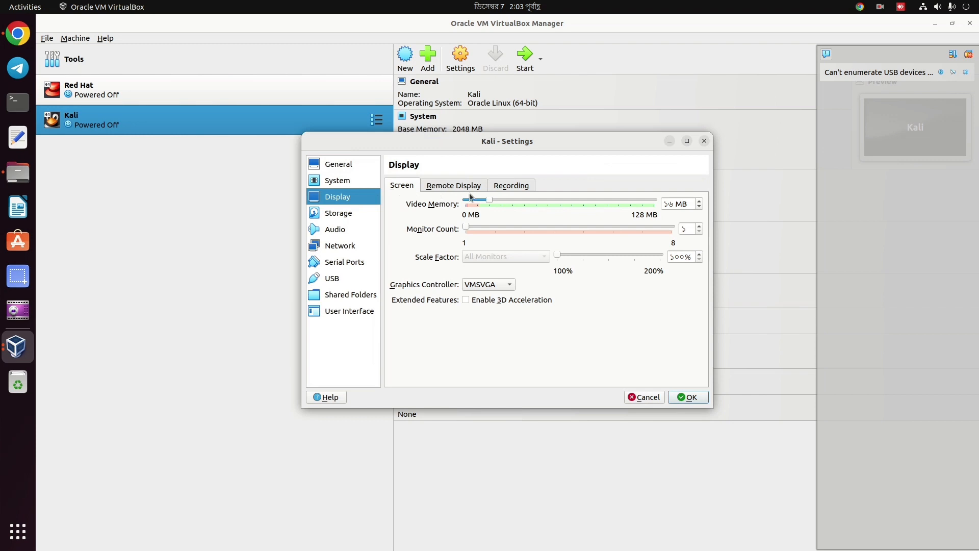
left_click_drag(491, 201, 654, 201)
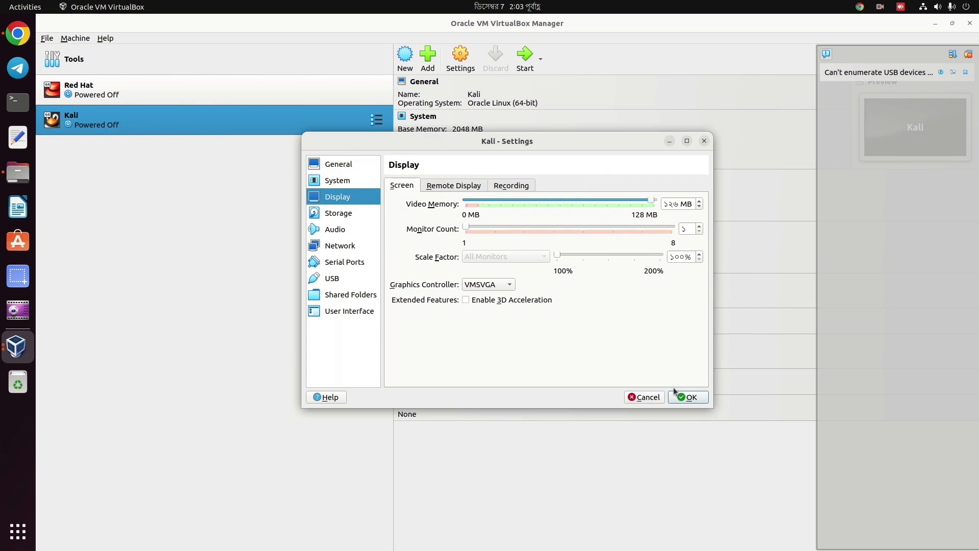
left_click(688, 397)
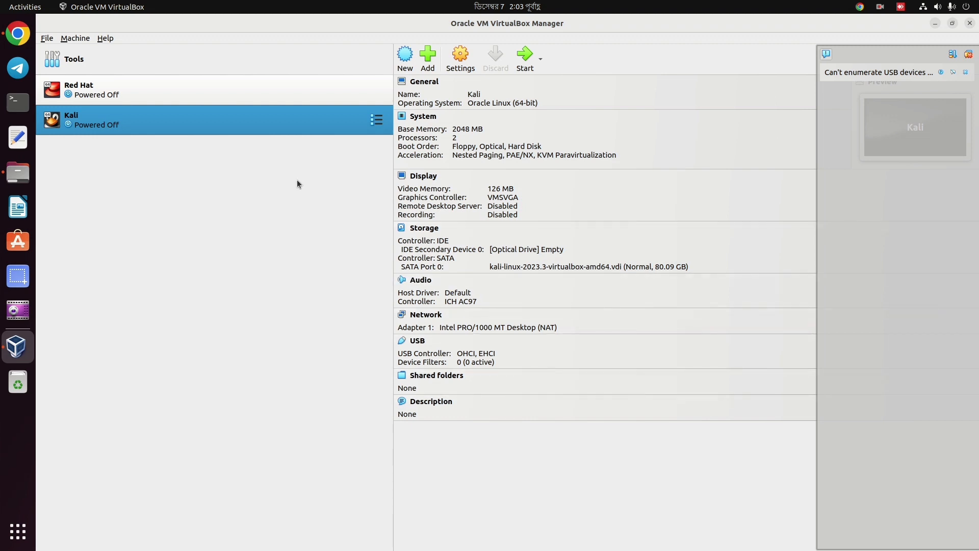
Start the Kali VM, which halts at a GRUB rescue error, then pause the screen recording.
double_click(289, 126)
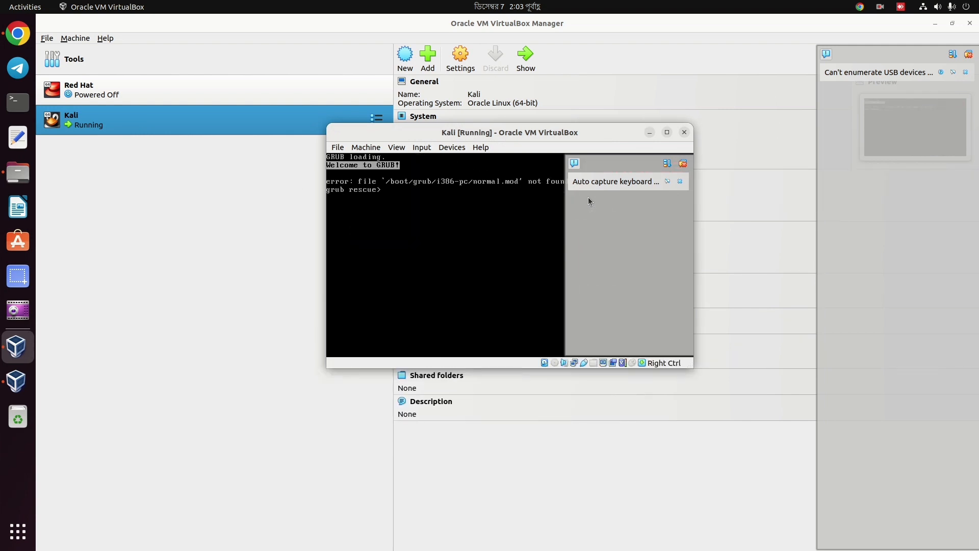
left_click(683, 164)
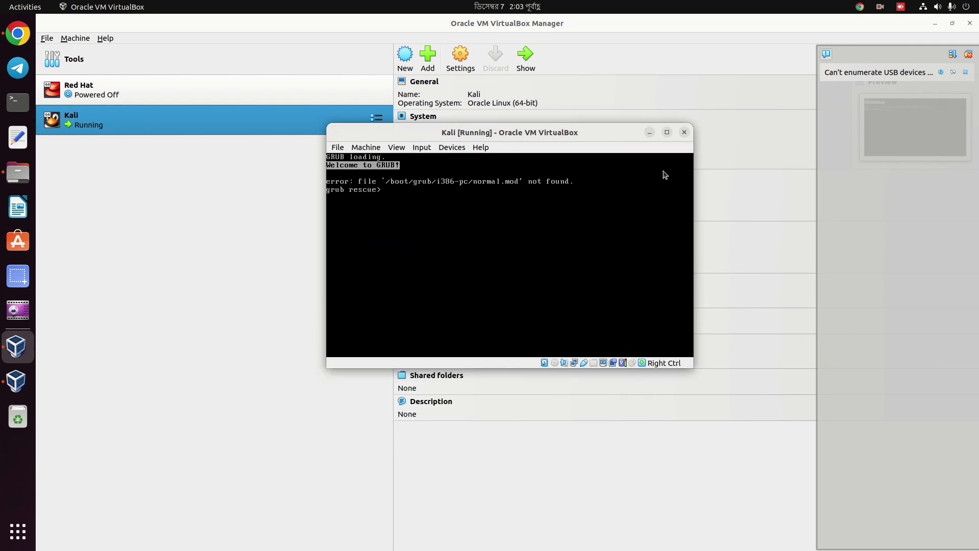
left_click(880, 6)
left_click(861, 48)
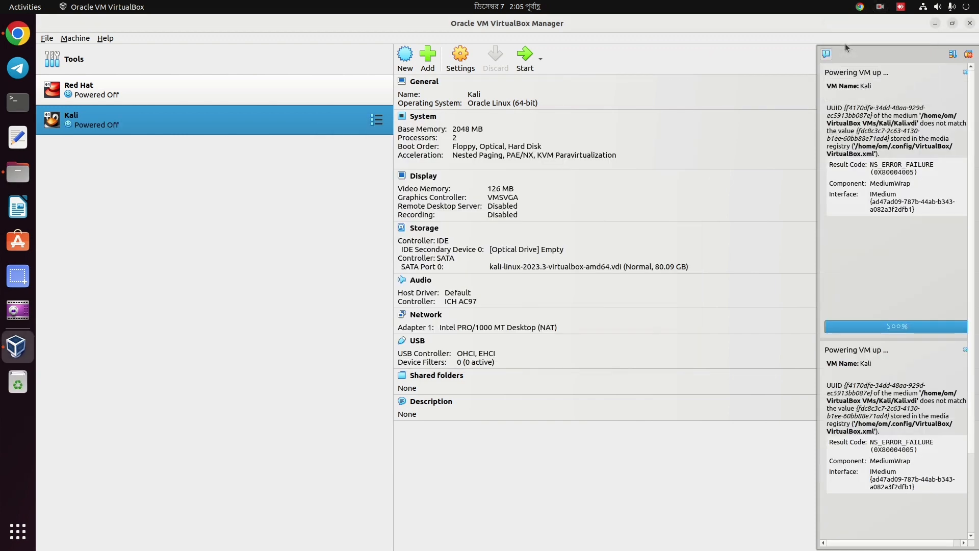
Start Kali again and boot the Kali GNU/Linux GRUB entry to reach the login screen.
double_click(299, 125)
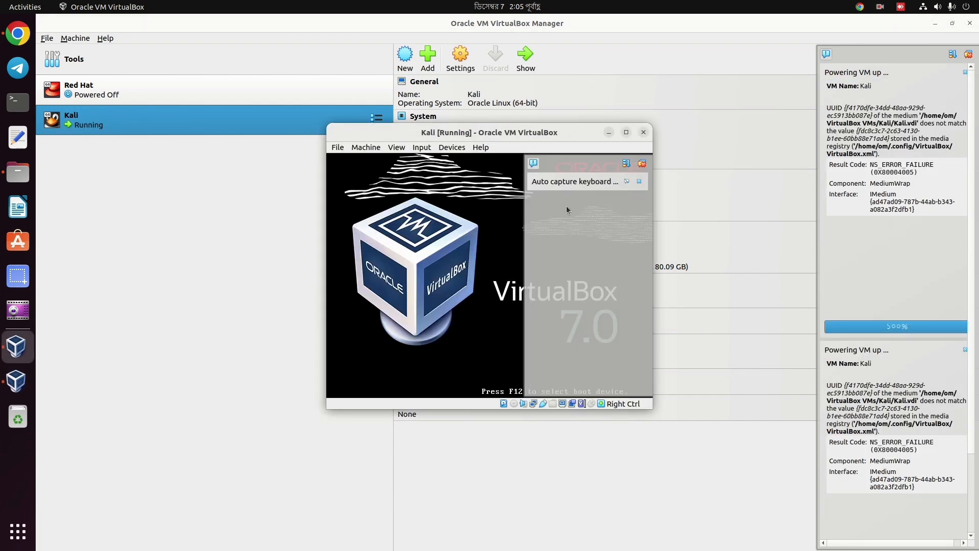
left_click(641, 164)
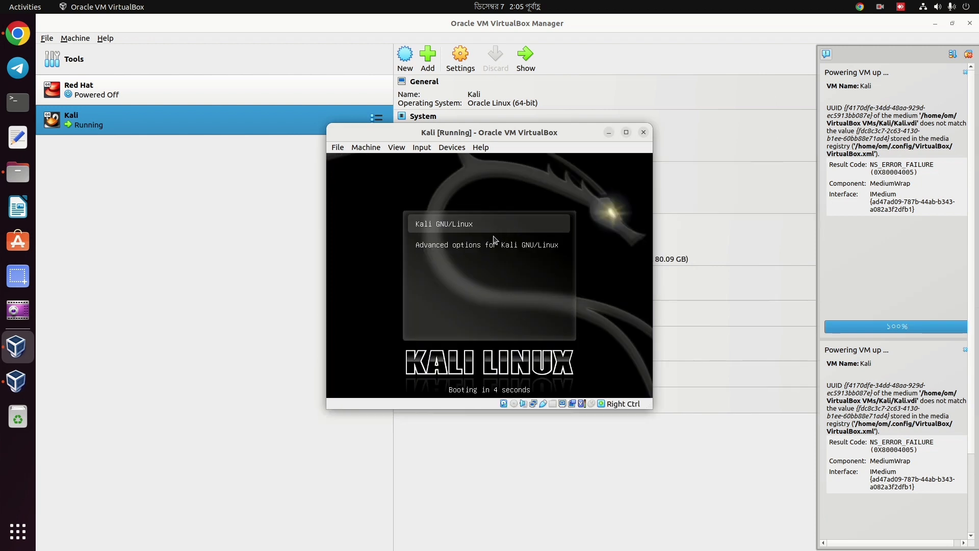
key("Return")
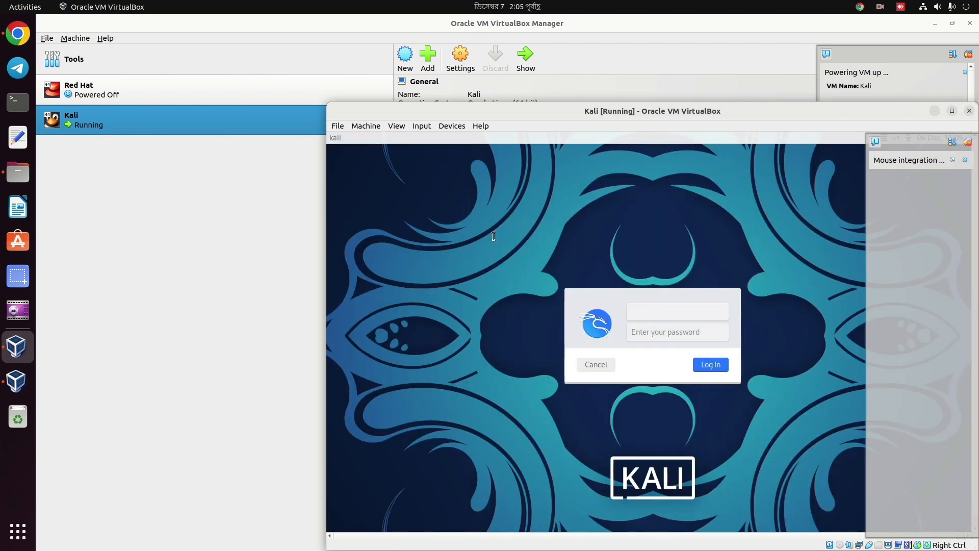
Enter the username and the account password to log in to the Kali desktop.
type("kali")
left_click(650, 338)
key("Return")
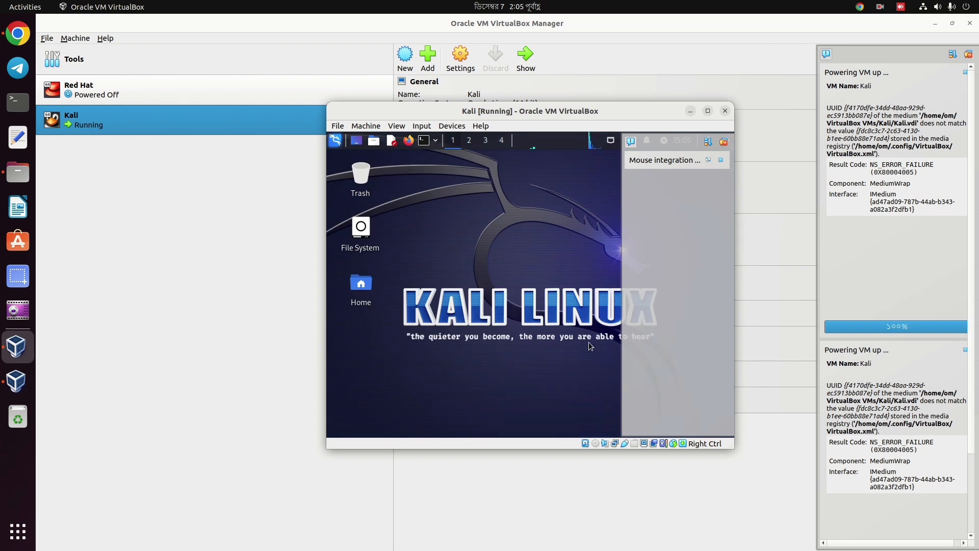
Open a terminal from the Kali desktop and run the who command.
right_click(454, 199)
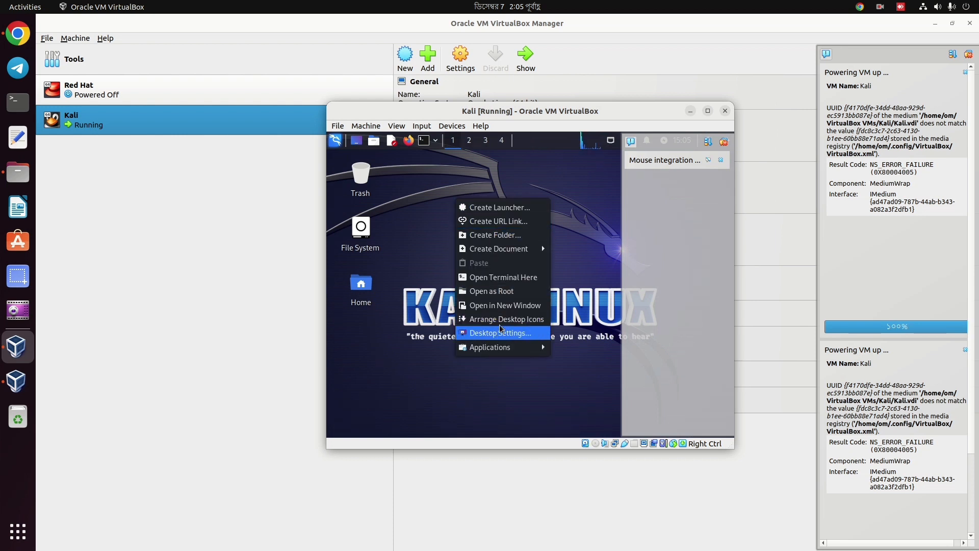
left_click(508, 280)
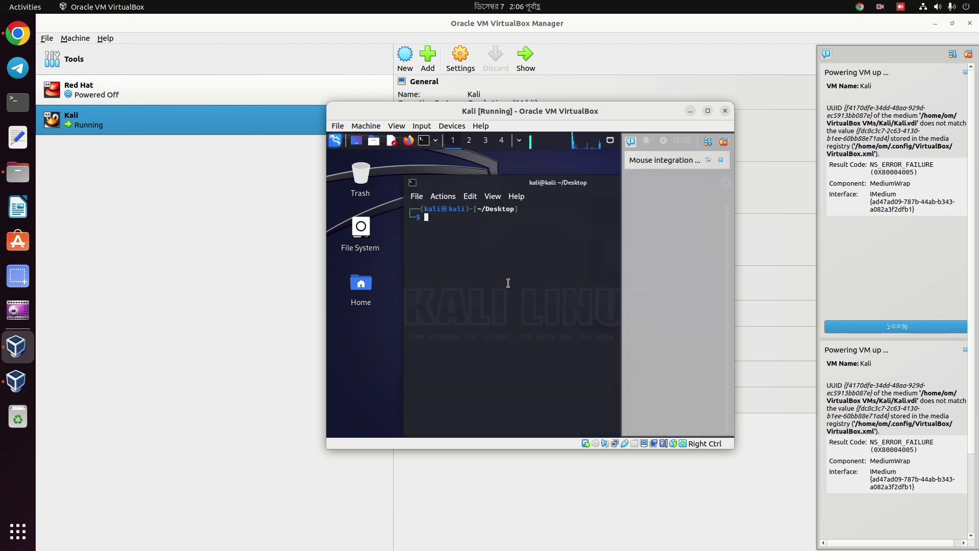
type("who")
key("Return")
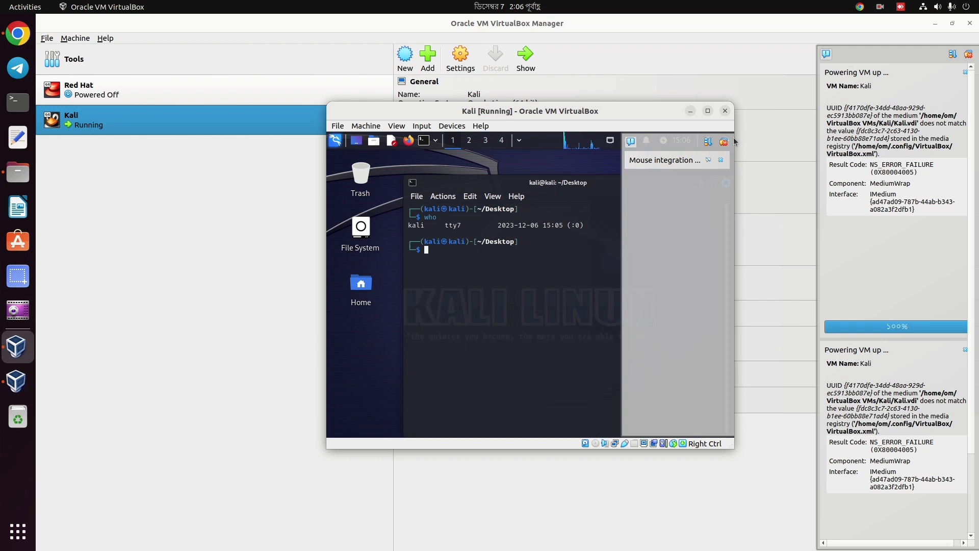
Select the who output line, then type great!!!!!!!! at the next prompt.
triple_click(570, 221)
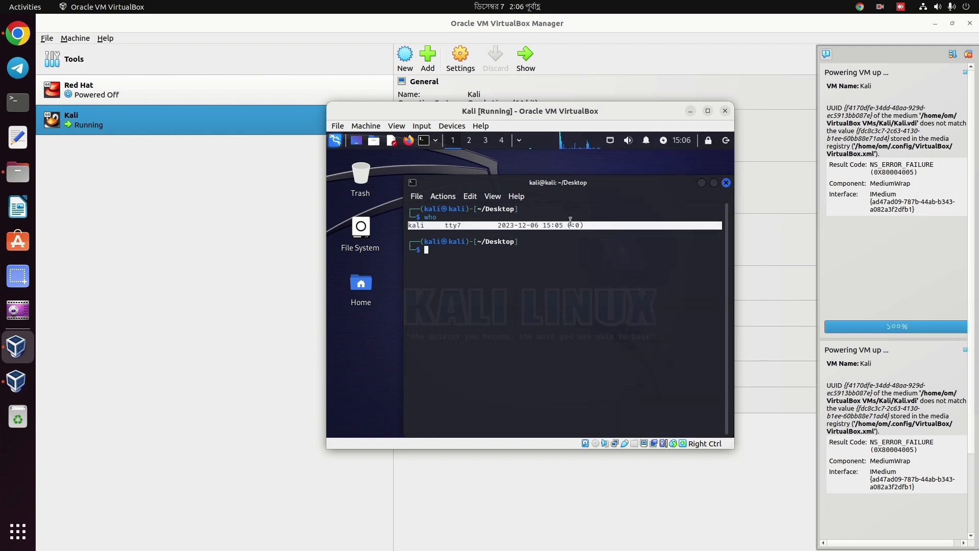
left_click(482, 266)
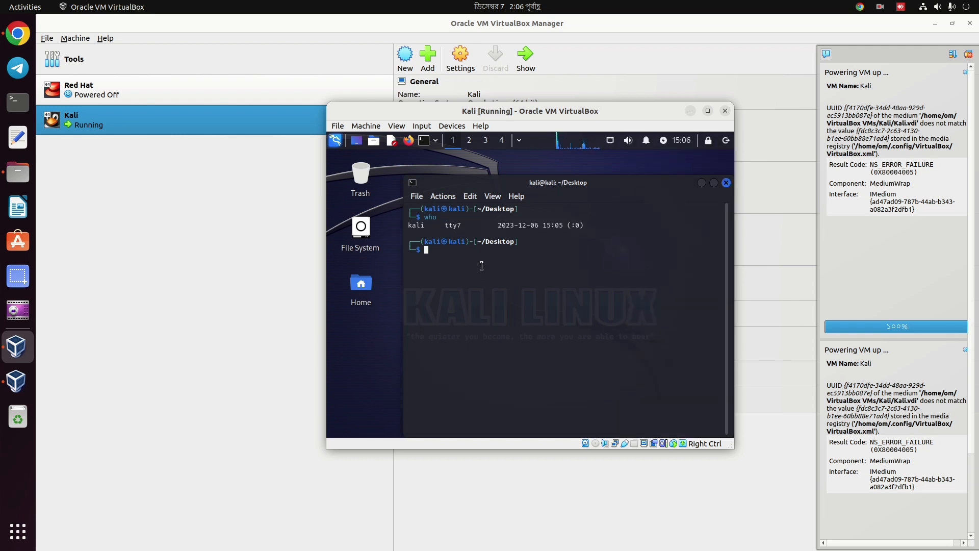
type("great")
type("!!!!!!!!")
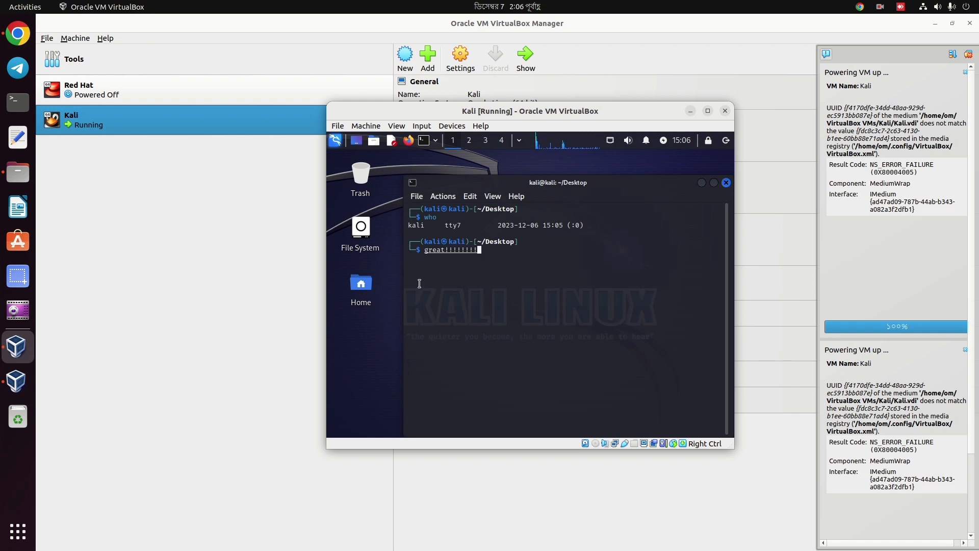
Shut down Kali from its top-panel power menu so the VM shows Powered Off.
left_click(726, 141)
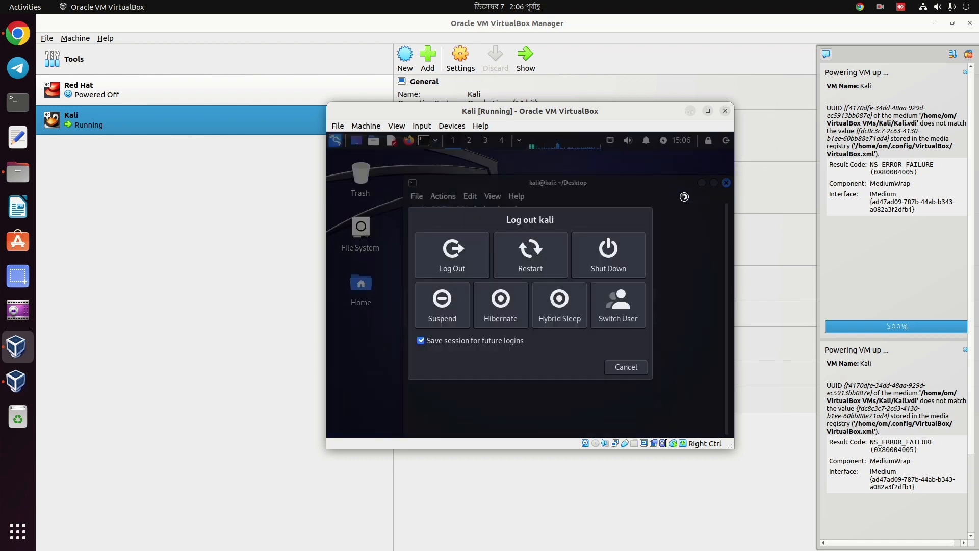
left_click(612, 262)
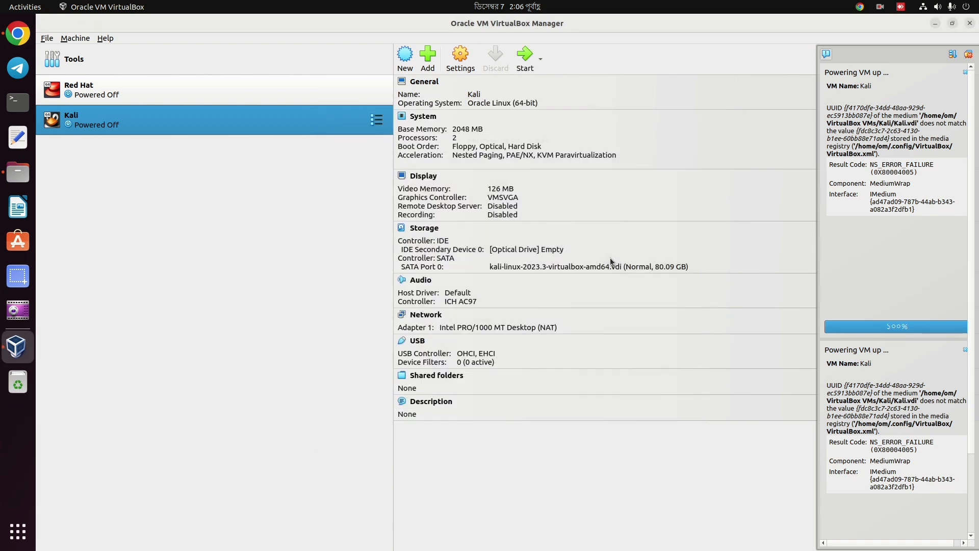
left_click(890, 8)
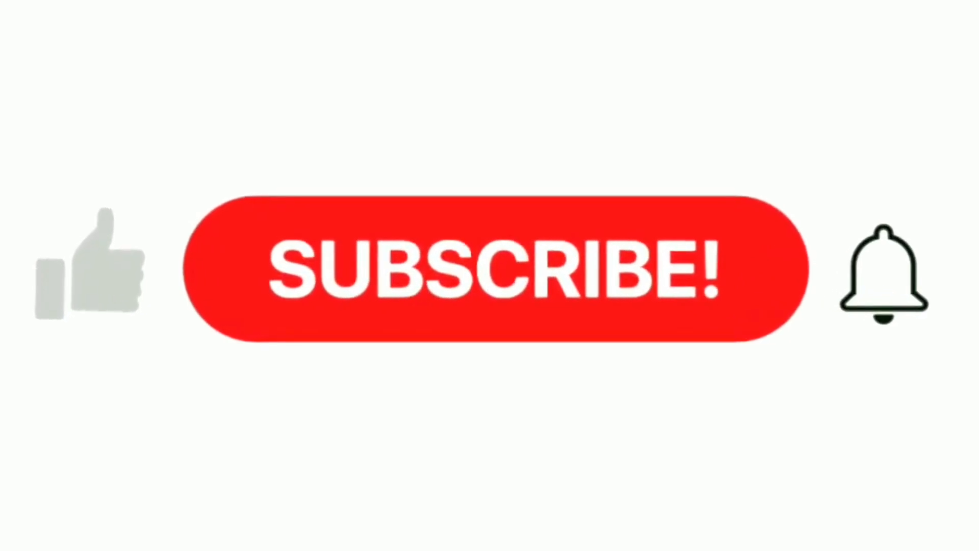